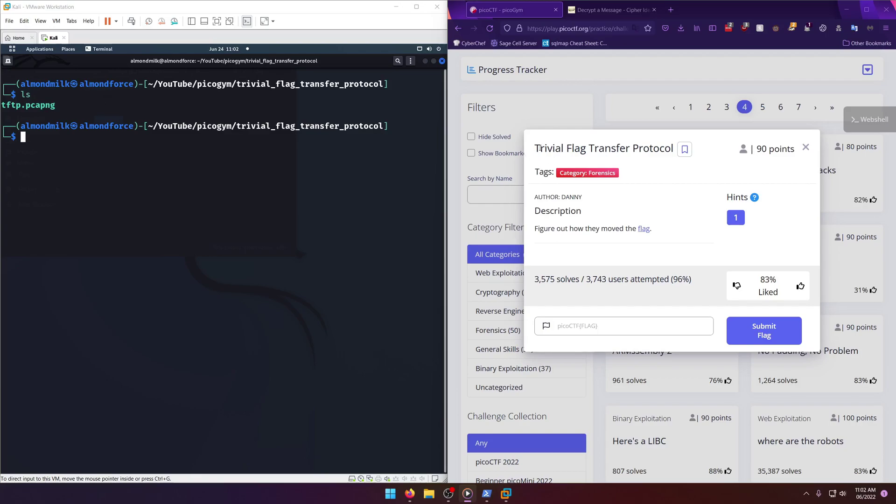
# Step: Read the Trivial Flag Transfer Protocol challenge, maximize the Kali VM and bring up Files
pyautogui.moveTo(531, 148); pyautogui.dragTo(650, 148)
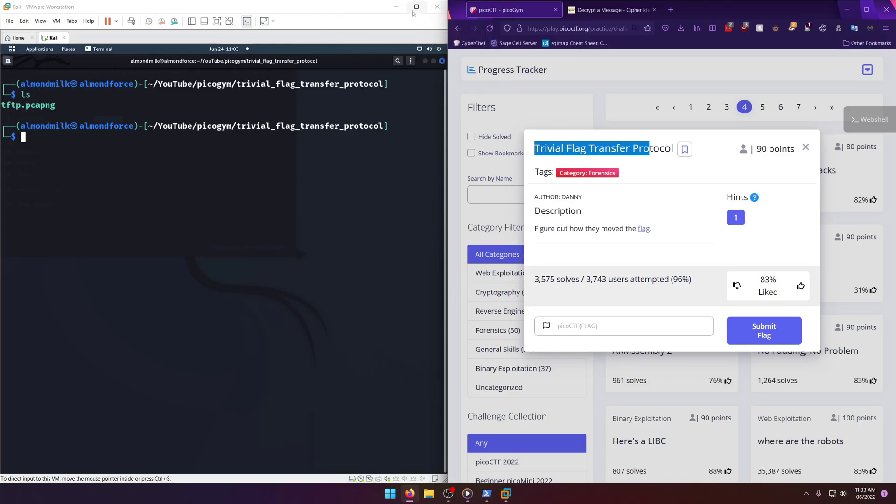
pyautogui.click(416, 6)
pyautogui.doubleClick(300, 63)
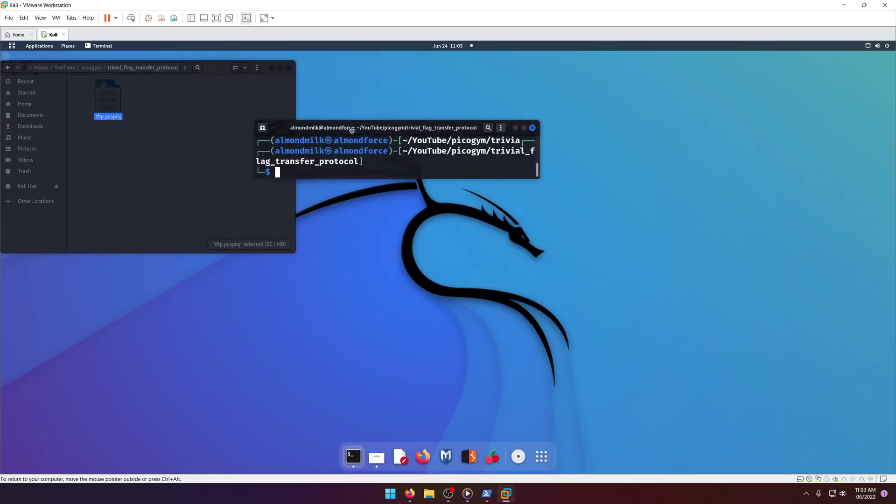
pyautogui.click(109, 89)
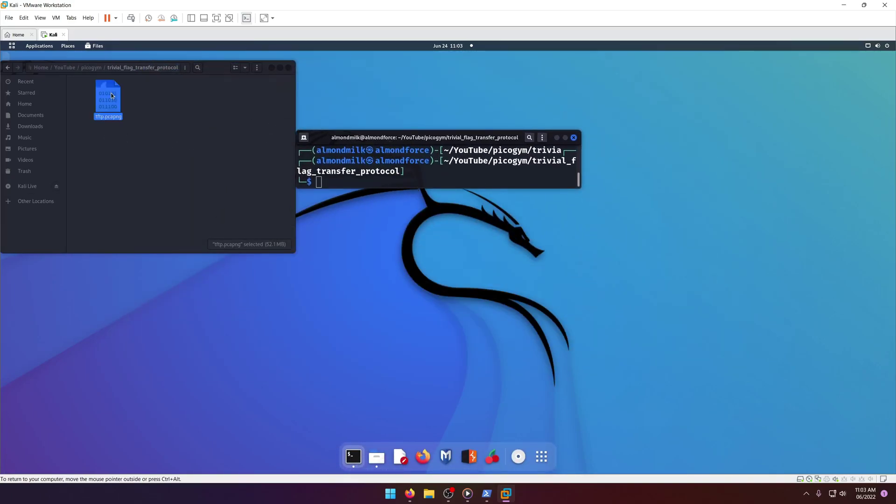
# Step: Open tftp.pcapng in Wireshark and apply the tftp display filter
pyautogui.doubleClick(109, 108)
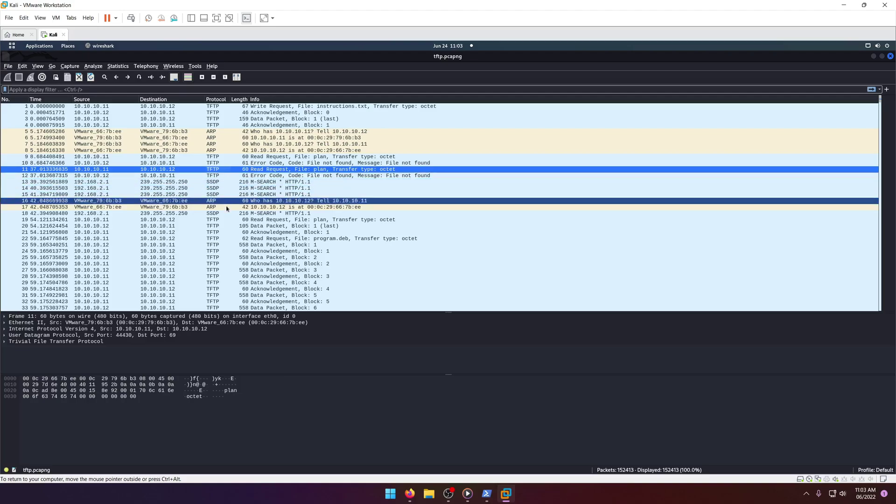
pyautogui.click(210, 244)
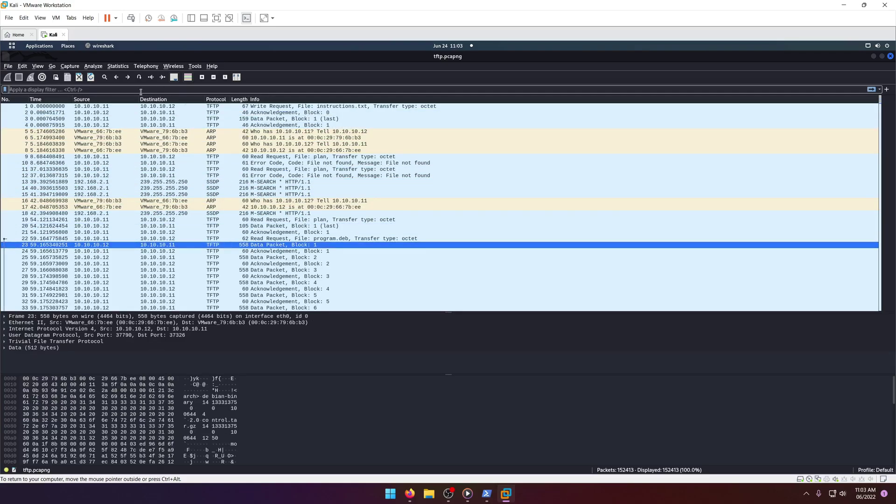
pyautogui.click(141, 90)
pyautogui.write('tftp')
pyautogui.press('Return')
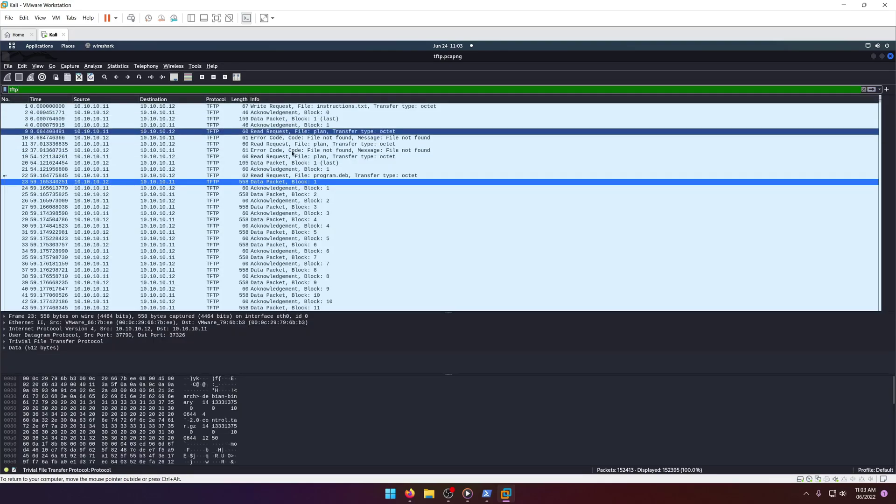
# Step: Expand the TFTP details and step through packets toward program.deb data block 3
pyautogui.click(175, 187)
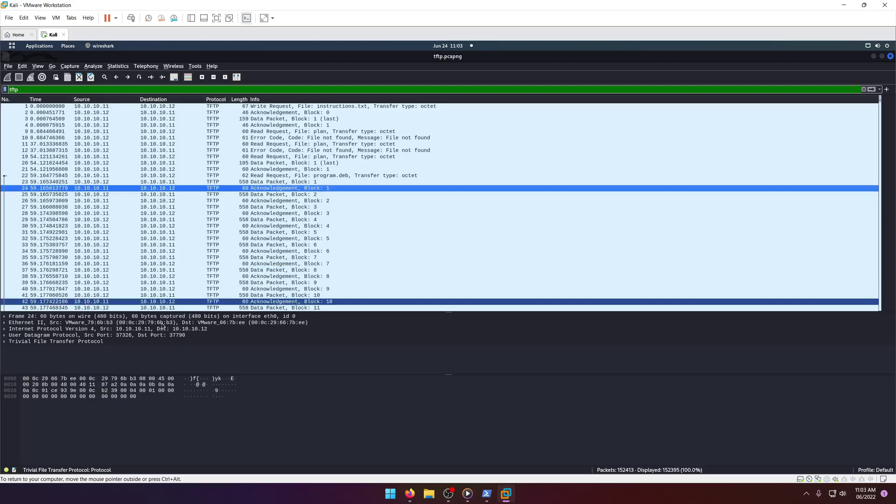
pyautogui.click(28, 340)
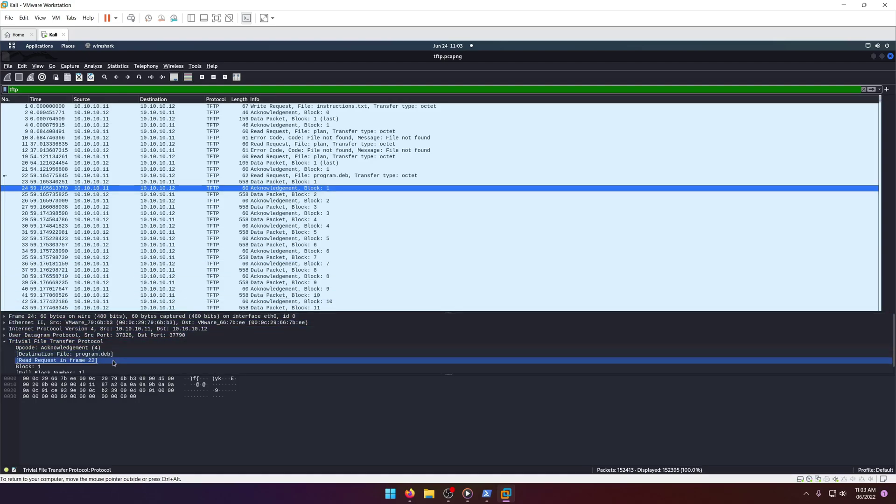
pyautogui.scroll(-1, 210, 360)
pyautogui.press('Down')
pyautogui.press('Down')
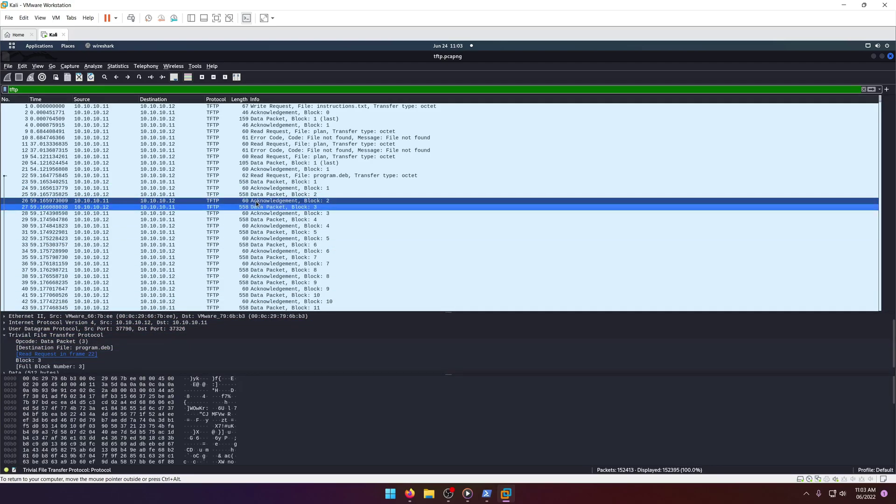
pyautogui.press('Down')
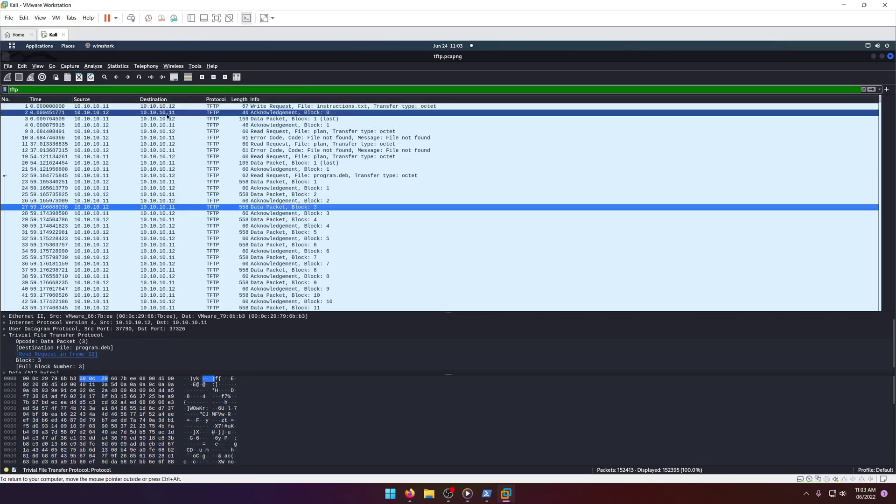
# Step: Clear the filter and use Export Objects > TFTP to save all files to the challenge folder
pyautogui.click(865, 90)
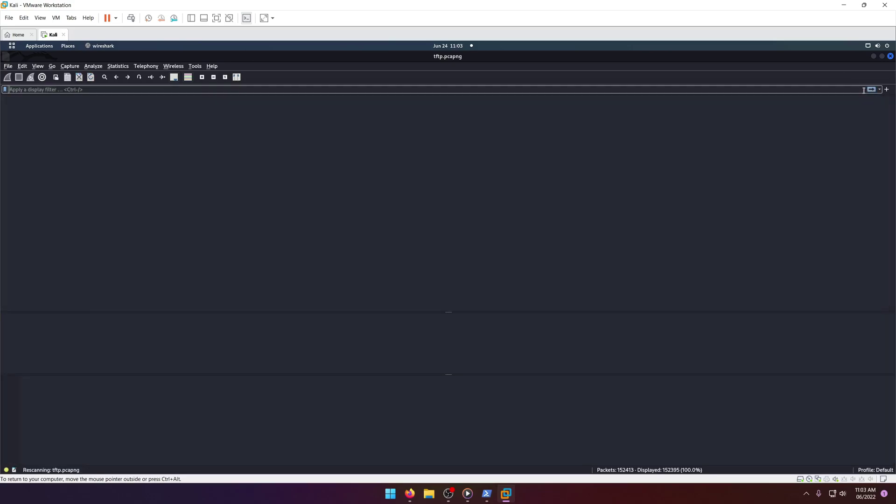
pyautogui.click(7, 66)
pyautogui.moveTo(30, 201)
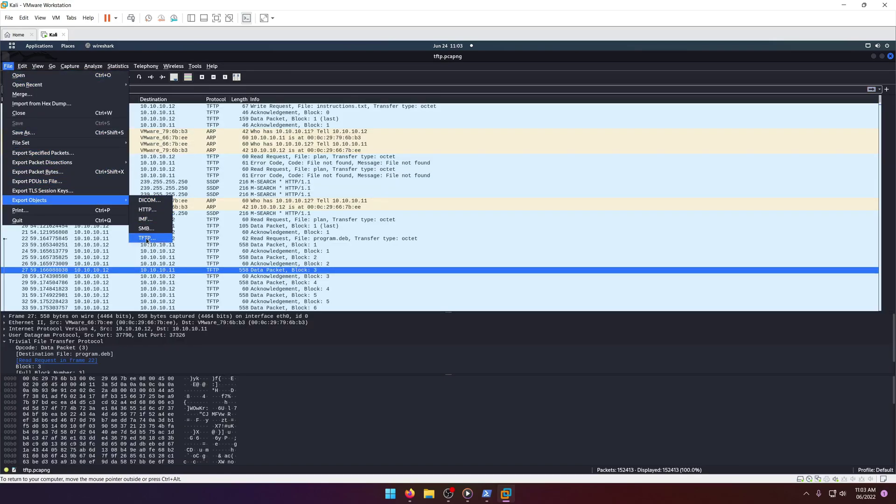
pyautogui.click(147, 238)
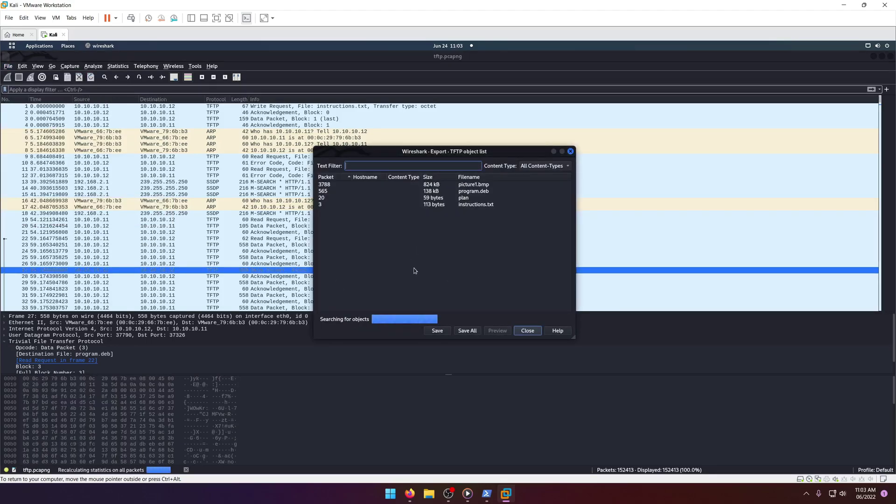
pyautogui.click(466, 330)
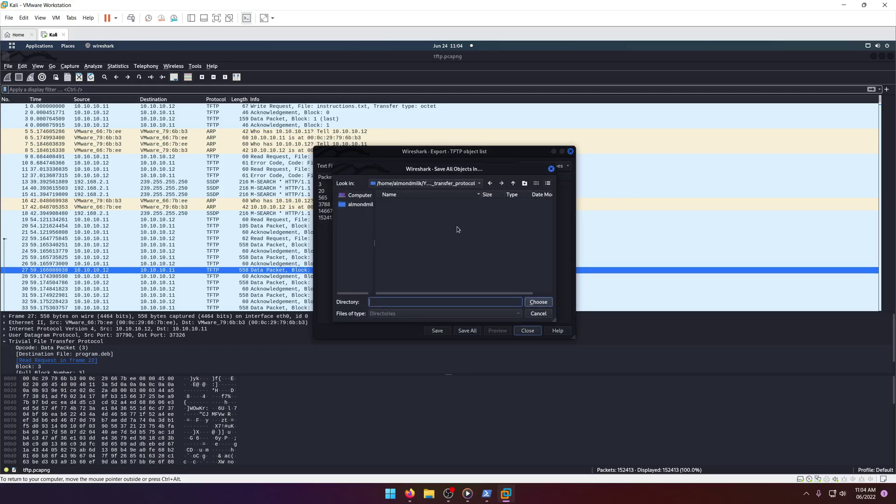
pyautogui.click(536, 304)
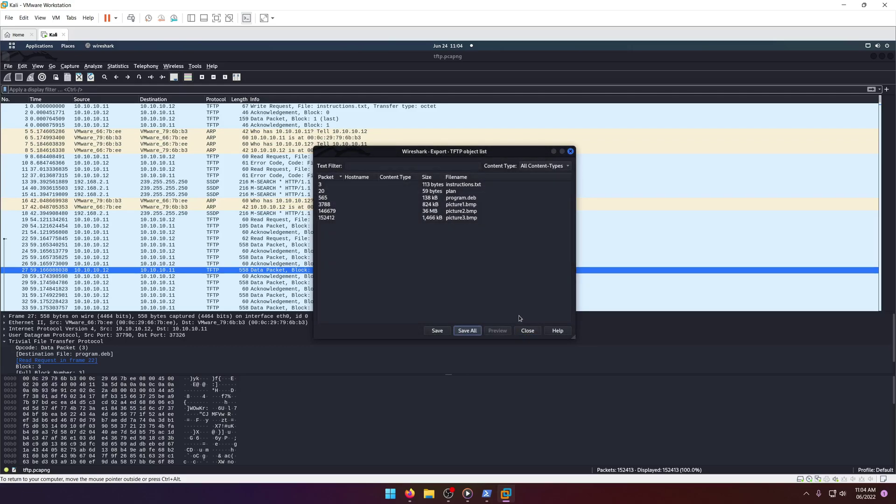
pyautogui.click(527, 331)
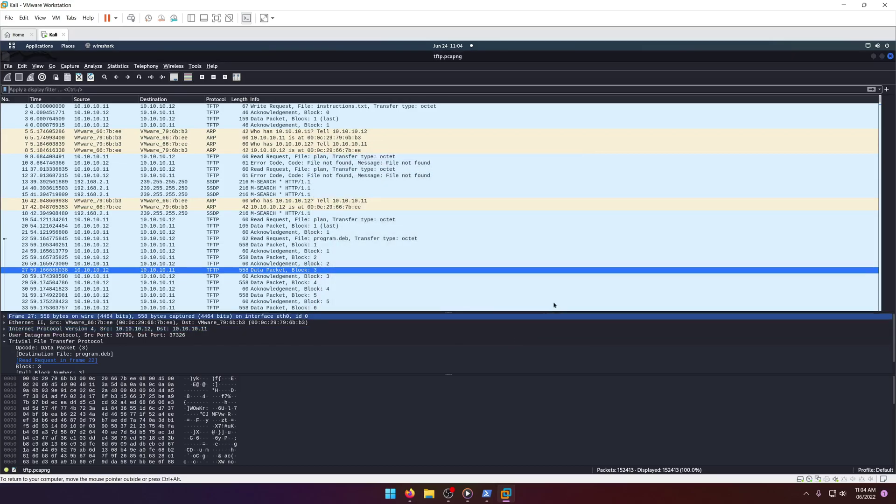
# Step: Bring the challenge folder's Files window to the front
pyautogui.press('super')
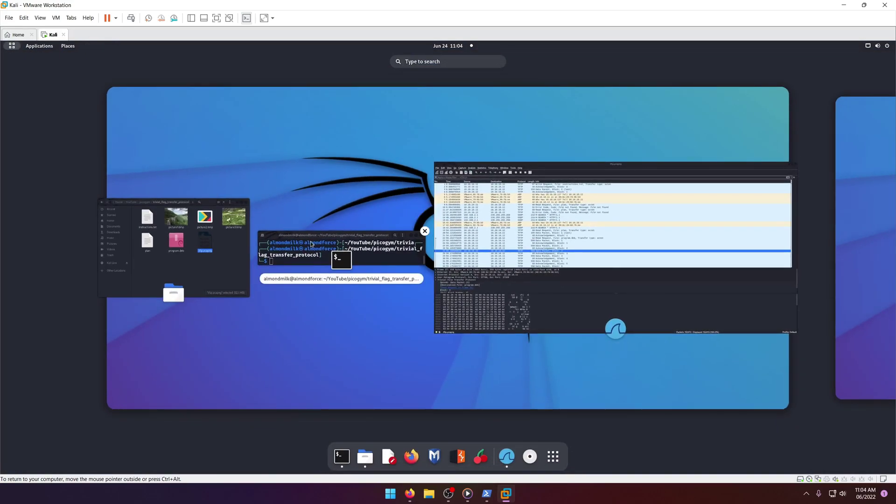
pyautogui.click(215, 258)
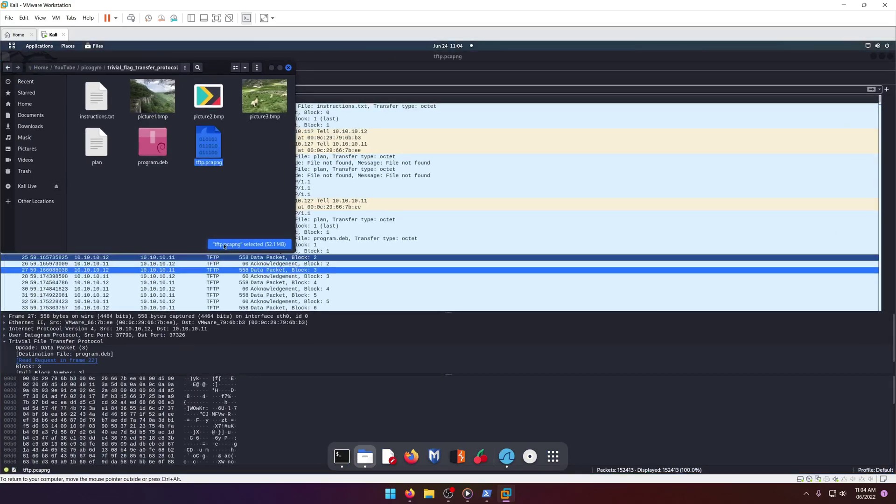
pyautogui.click(207, 203)
pyautogui.moveTo(217, 68); pyautogui.dragTo(466, 103)
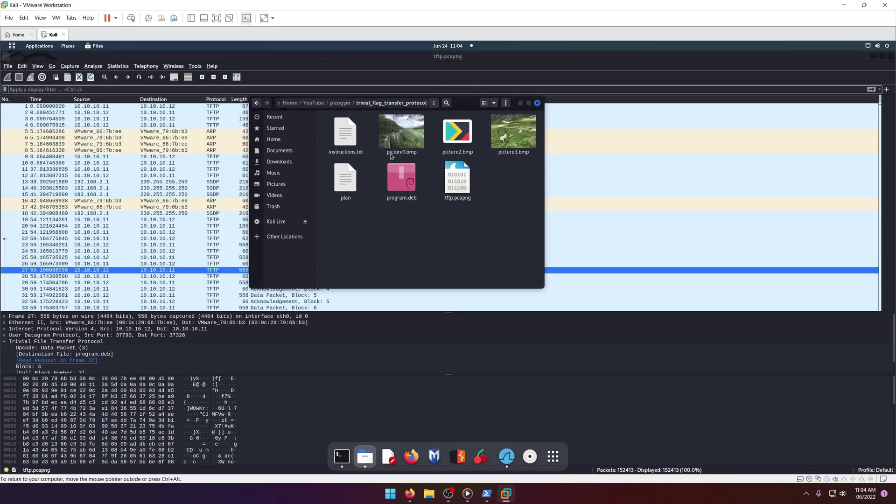
# Step: View picture2.bmp, picture3.bmp and picture1.bmp in Image Viewer, then close it
pyautogui.doubleClick(454, 137)
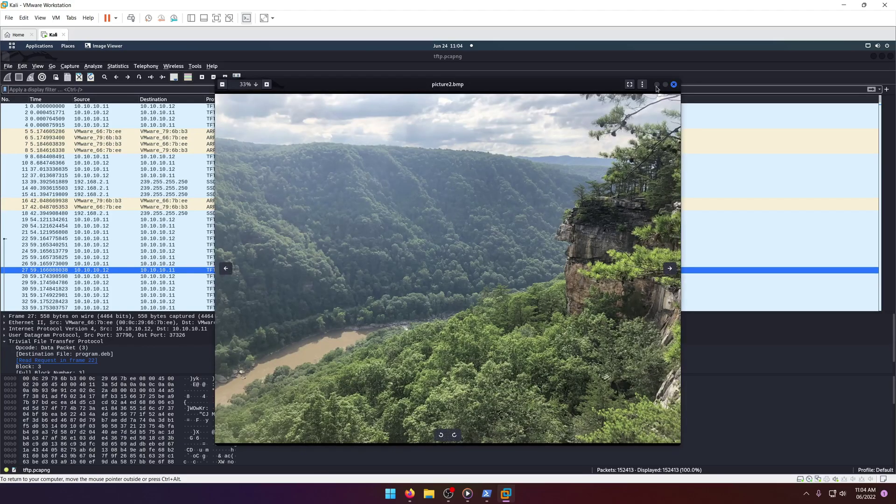
pyautogui.click(669, 268)
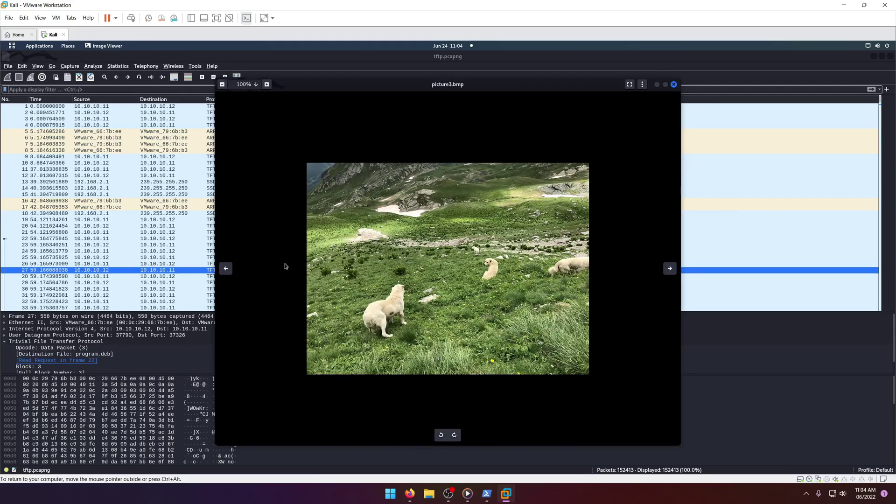
pyautogui.click(225, 271)
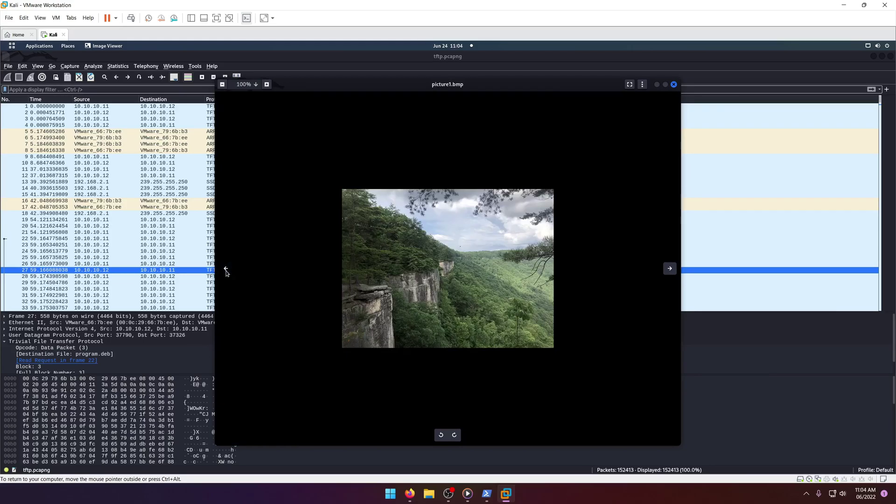
pyautogui.click(673, 85)
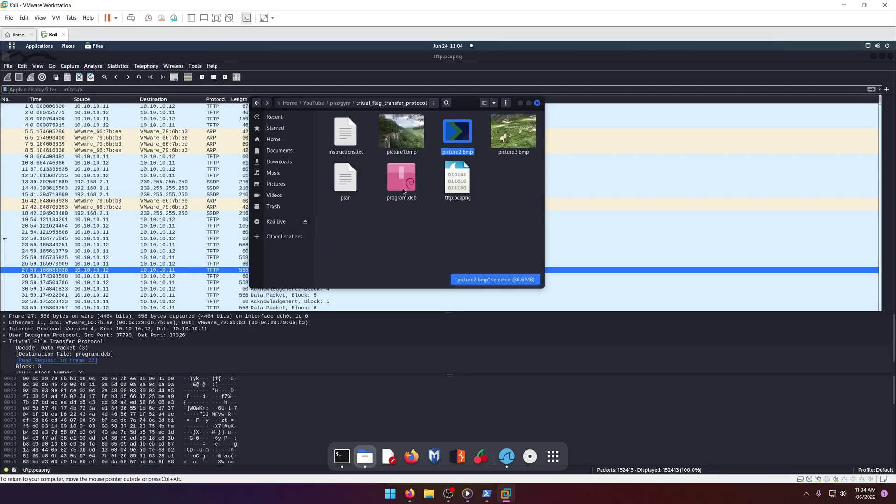
# Step: Open program.deb, browse data.tar.xz to /usr/bin/steghide, then close that archive view
pyautogui.click(393, 172)
pyautogui.doubleClick(397, 188)
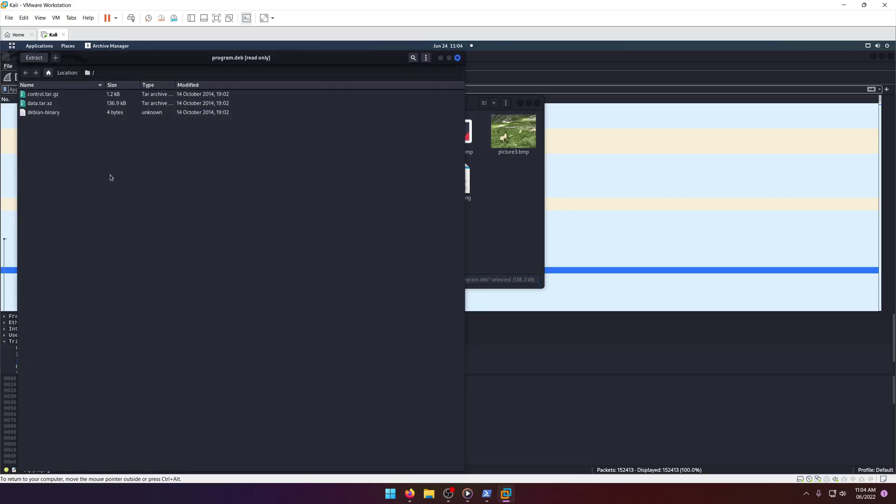
pyautogui.doubleClick(42, 103)
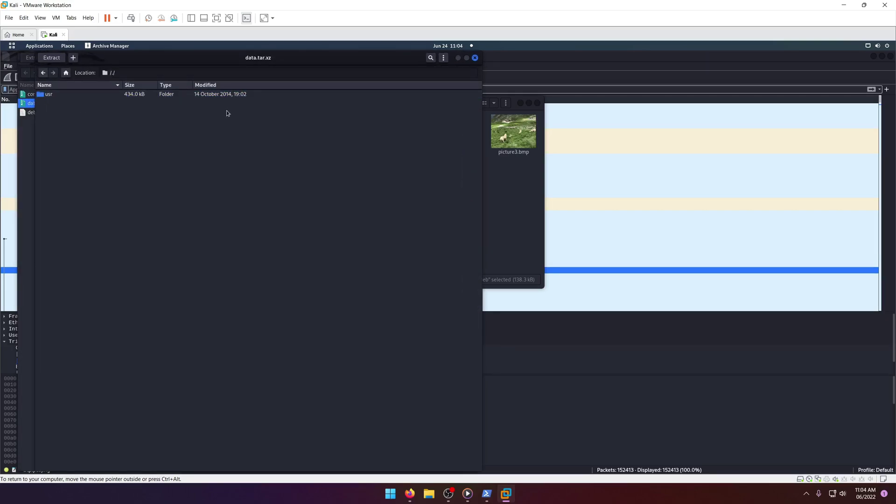
pyautogui.doubleClick(48, 93)
pyautogui.doubleClick(51, 95)
pyautogui.click(475, 57)
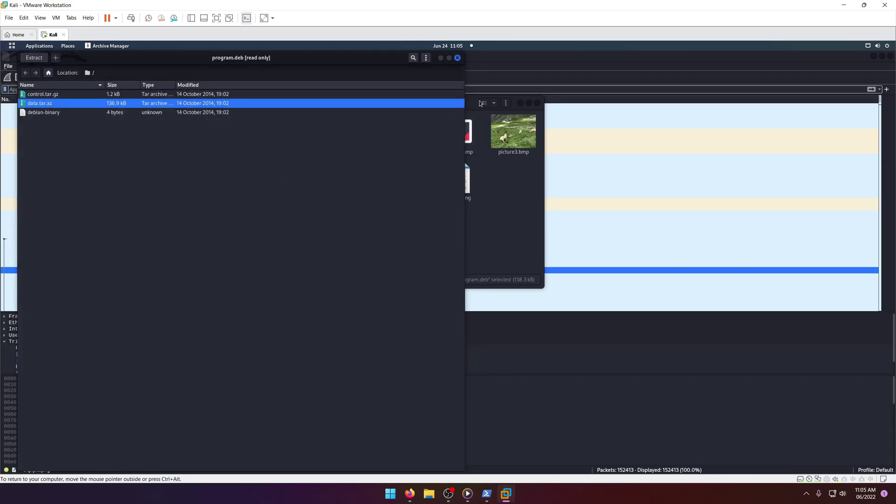
# Step: Close the program.deb archive and open the plan file in gedit
pyautogui.click(459, 59)
pyautogui.click(352, 147)
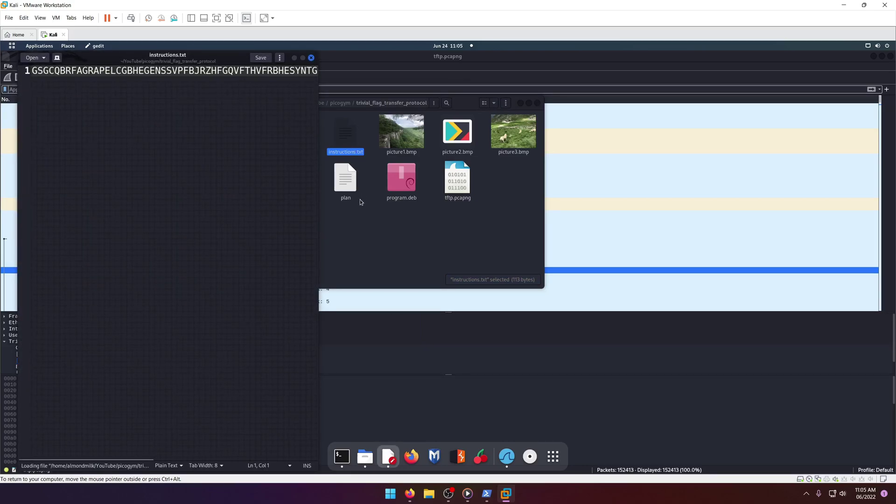
pyautogui.doubleClick(345, 181)
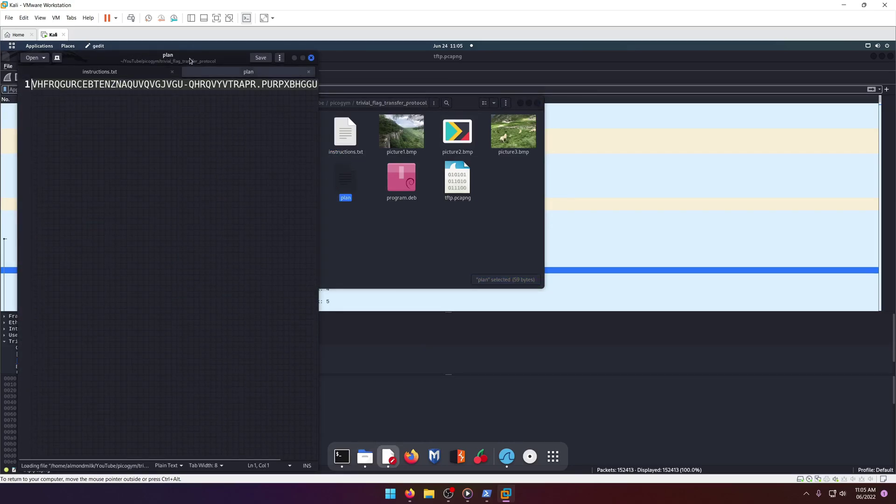
pyautogui.moveTo(189, 61); pyautogui.dragTo(321, 63)
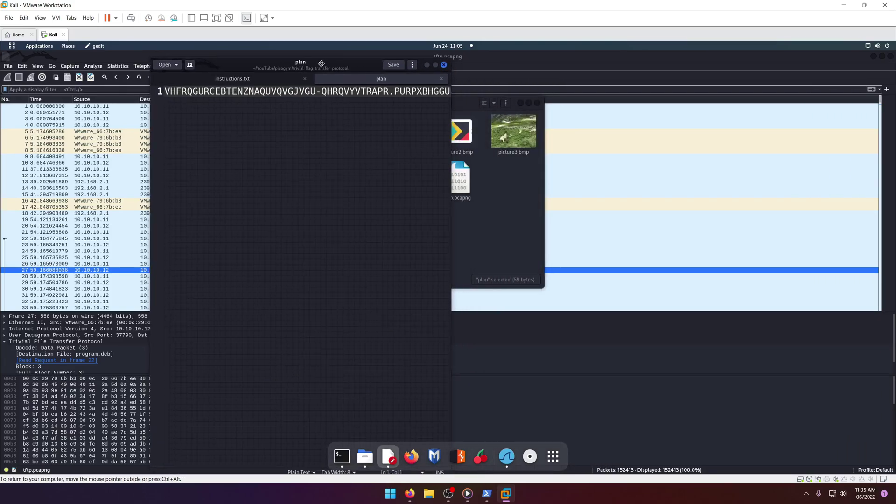
pyautogui.moveTo(321, 63)
pyautogui.mouseDown()
pyautogui.moveTo(189, 66)
pyautogui.moveTo(191, 53)
pyautogui.mouseUp()
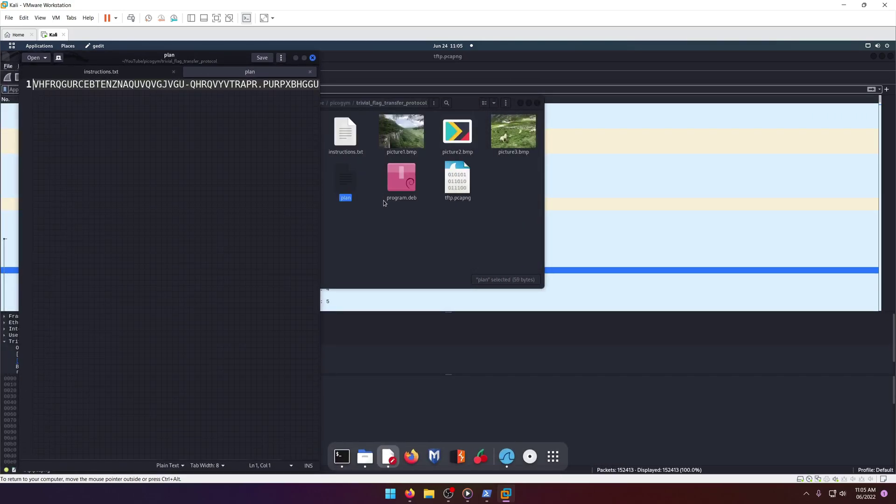
# Step: Open instructions.txt in gedit alongside plan
pyautogui.click(404, 218)
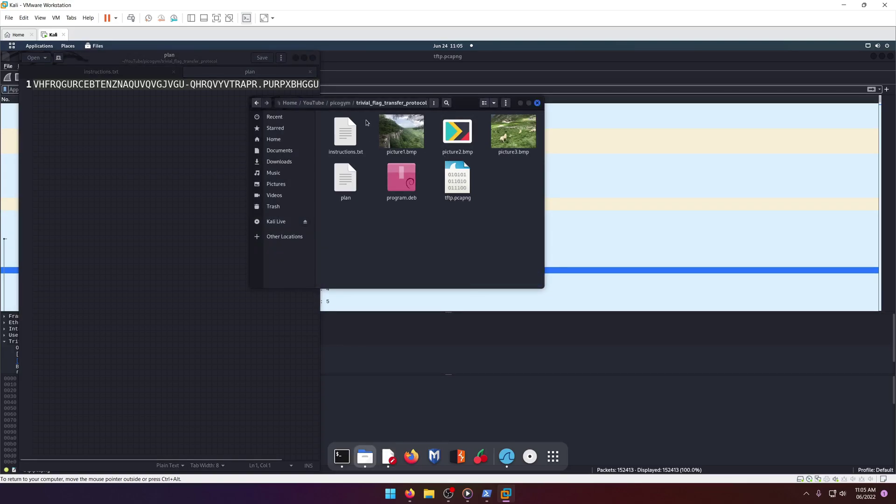
pyautogui.moveTo(368, 118); pyautogui.dragTo(539, 162)
pyautogui.click(514, 193)
pyautogui.doubleClick(344, 135)
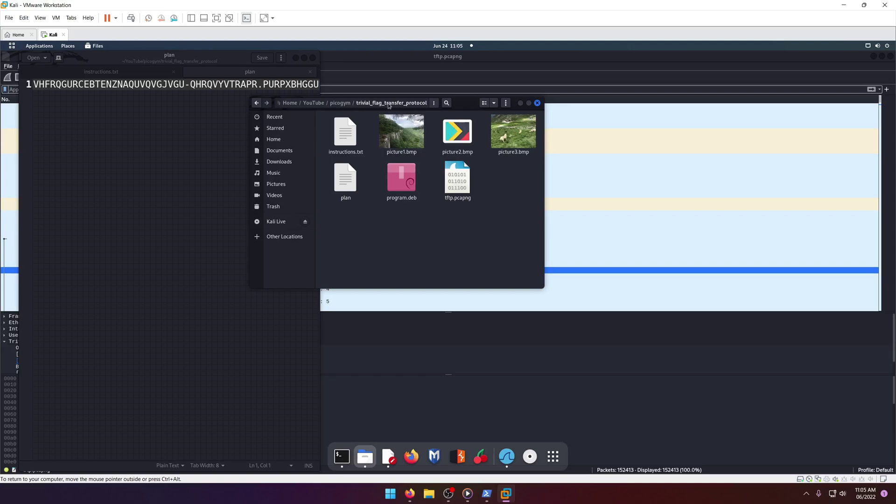
# Step: Copy the instructions.txt ciphertext line and maximize gedit
pyautogui.tripleClick(109, 85)
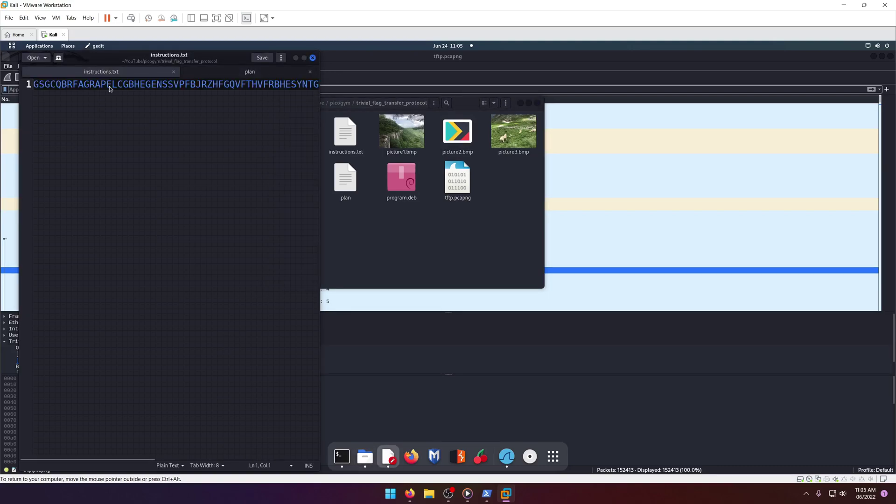
pyautogui.rightClick(109, 86)
pyautogui.click(143, 124)
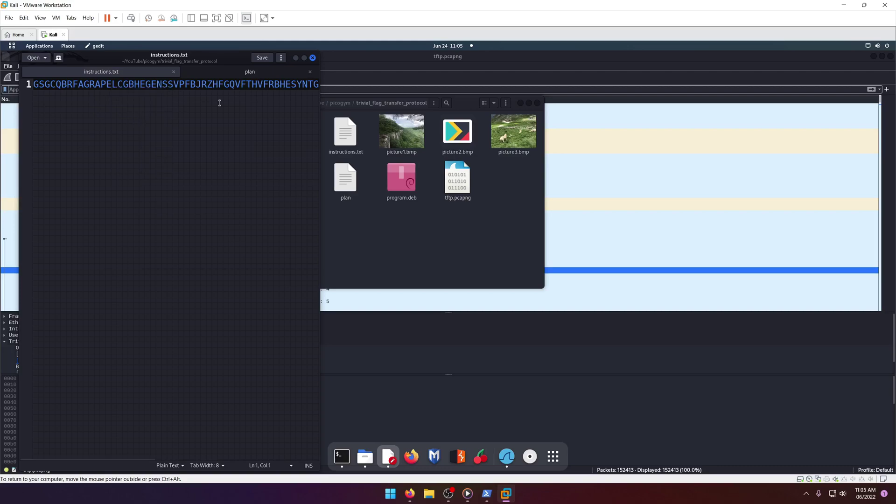
pyautogui.click(305, 57)
pyautogui.click(533, 73)
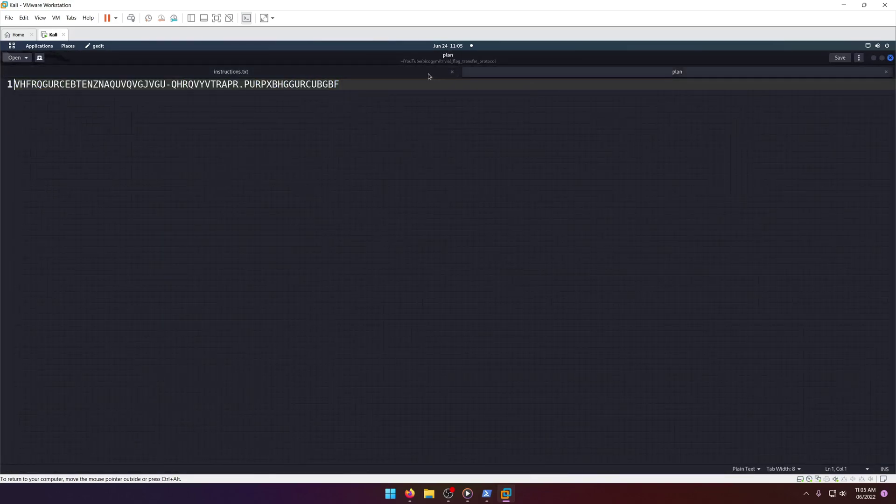
pyautogui.click(366, 75)
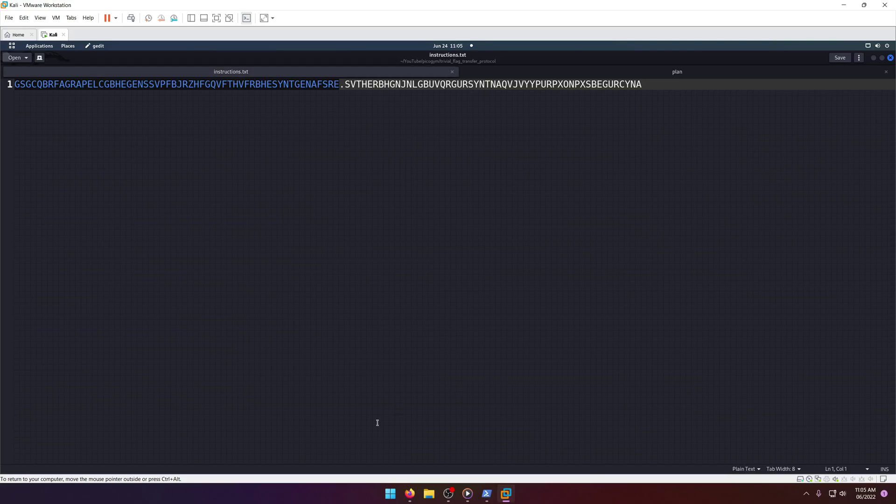
pyautogui.click(410, 494)
# Step: Paste the ciphertext into dCode's Cipher Identifier, analyze it, and choose Shift Cipher
pyautogui.hotkey('ctrl', 'Tab')
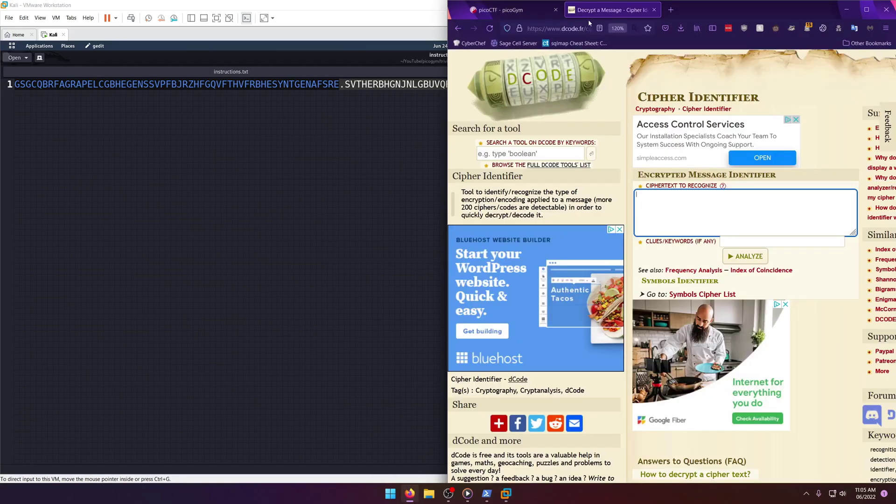
pyautogui.hotkey('ctrl', 'v')
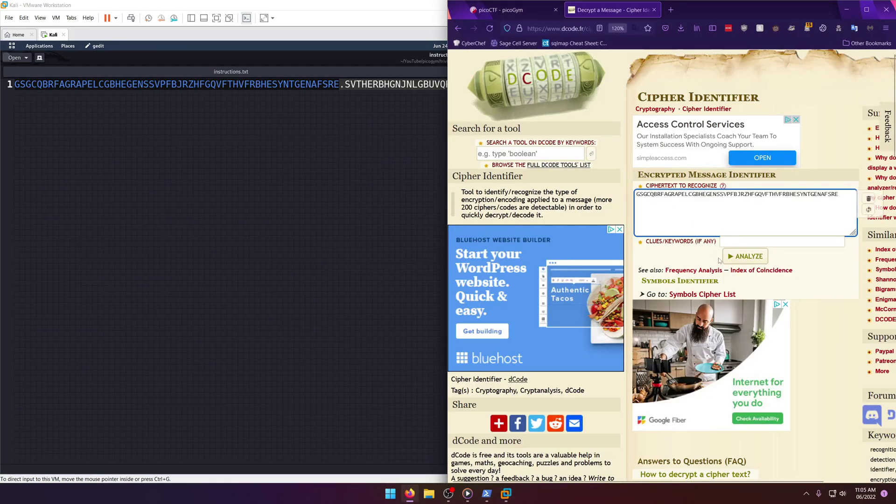
pyautogui.click(739, 258)
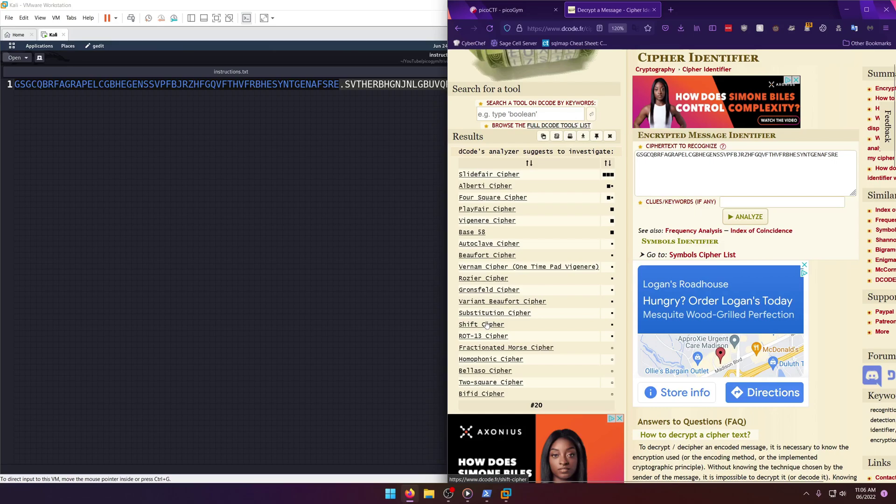
pyautogui.click(483, 325)
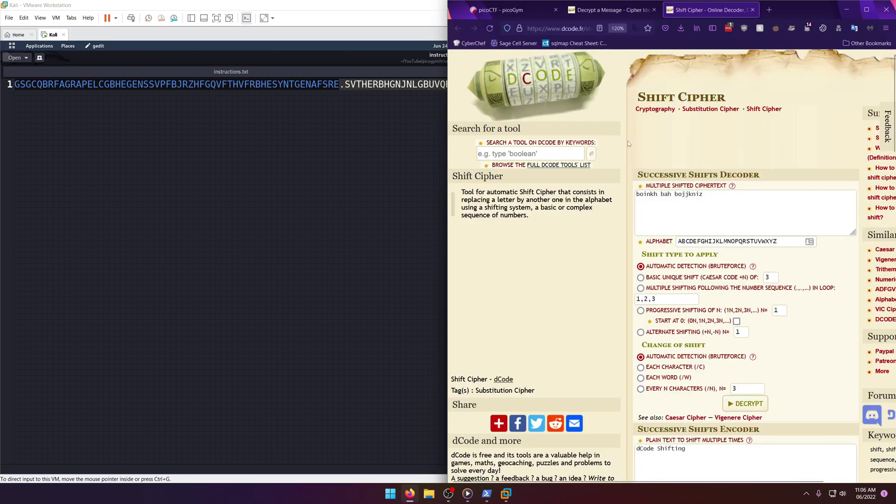
pyautogui.scroll(-3, 761, 344)
# Step: Replace the Shift Cipher sample text with the instructions ciphertext and decrypt all shifts
pyautogui.click(747, 294)
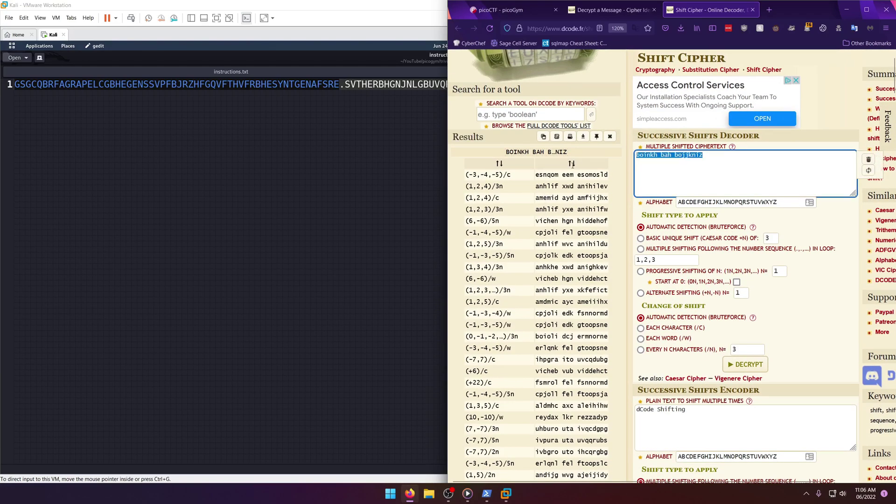
pyautogui.click(698, 172)
pyautogui.hotkey('ctrl', 'a')
pyautogui.hotkey('ctrl', 'v')
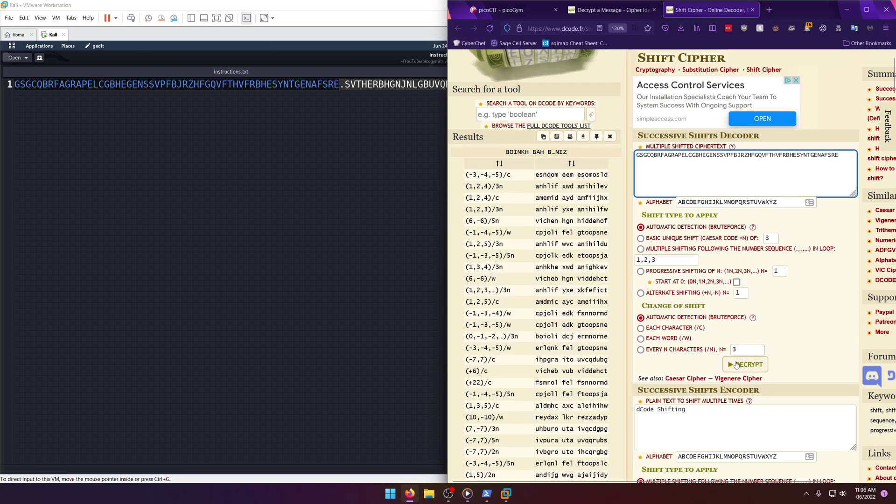
pyautogui.click(734, 365)
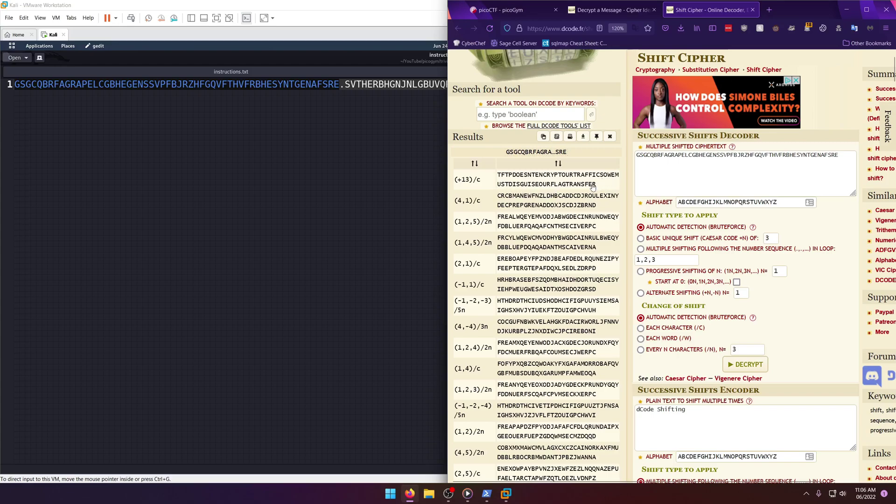
# Step: Copy the plan file's ciphertext line from gedit
pyautogui.click(263, 77)
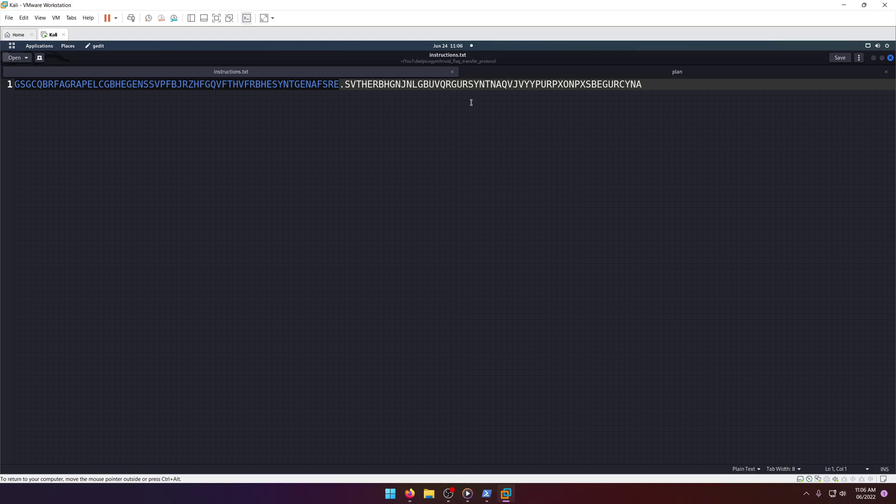
pyautogui.click(513, 72)
pyautogui.moveTo(339, 85); pyautogui.dragTo(13, 84)
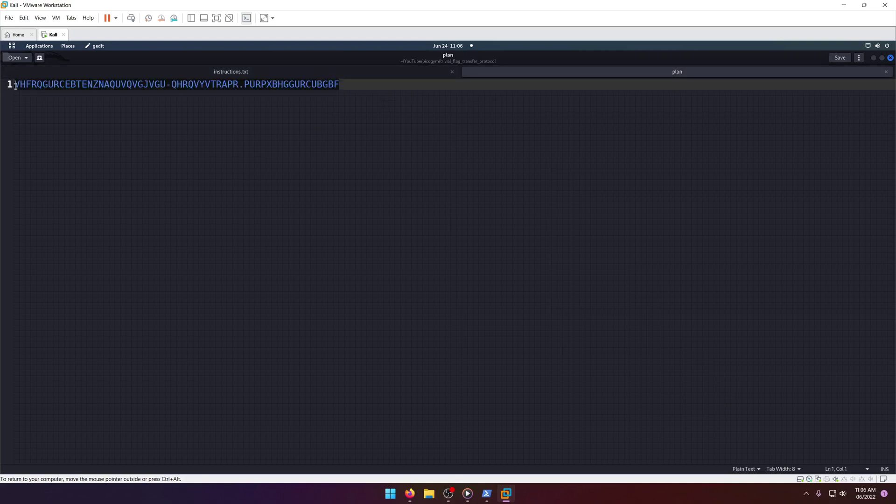
pyautogui.rightClick(29, 89)
pyautogui.click(65, 120)
# Step: Paste the plan ciphertext into dCode's shift decoder and decrypt it
pyautogui.click(409, 493)
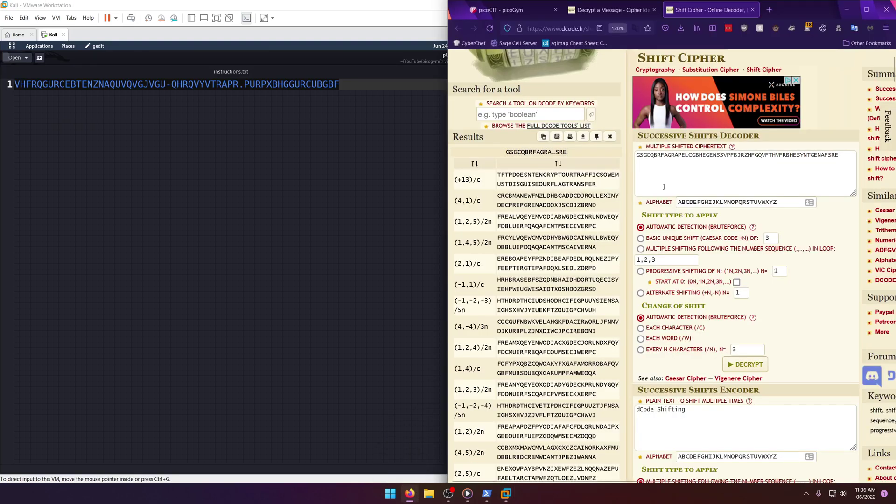
pyautogui.click(840, 155)
pyautogui.hotkey('ctrl', 'a')
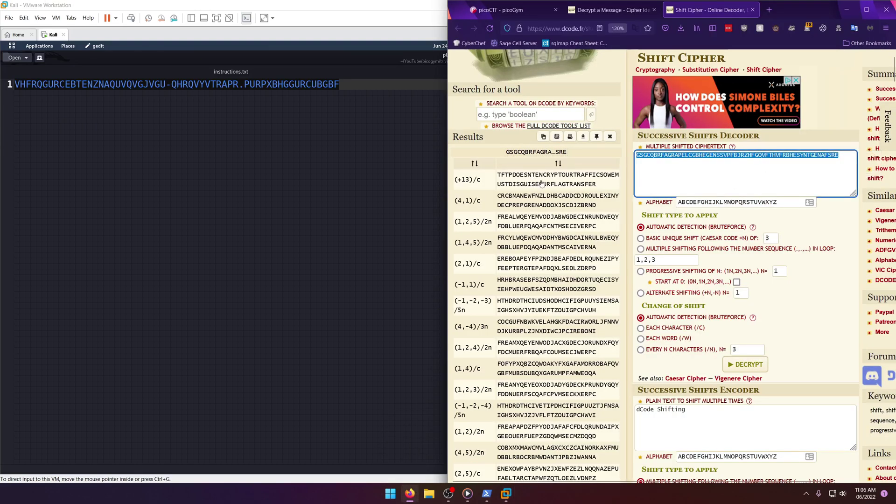
pyautogui.hotkey('ctrl', 'v')
pyautogui.click(749, 364)
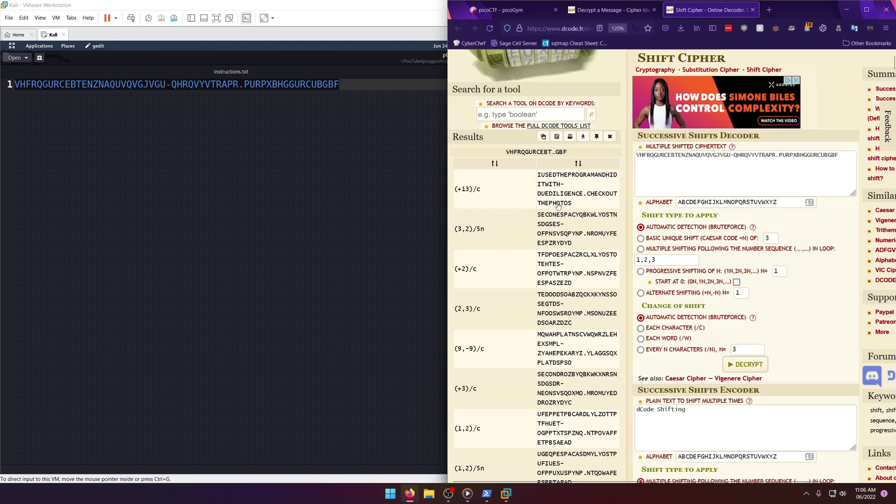
pyautogui.click(308, 147)
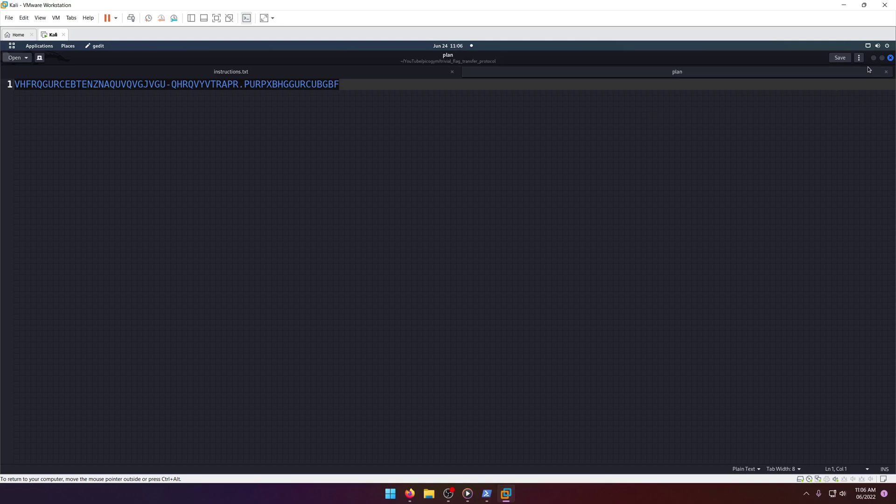
pyautogui.click(409, 493)
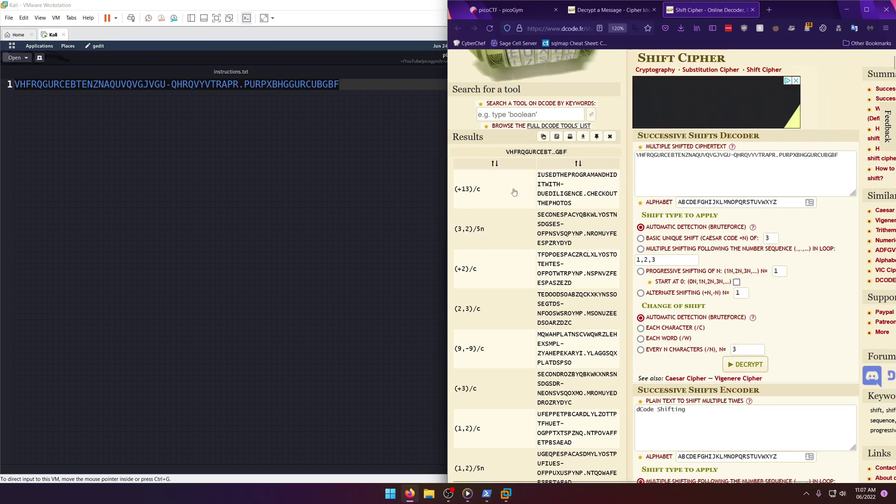
pyautogui.moveTo(539, 198)
pyautogui.mouseDown()
pyautogui.moveTo(582, 197)
pyautogui.moveTo(538, 195)
pyautogui.mouseUp()
pyautogui.click(580, 197)
pyautogui.rightClick(539, 195)
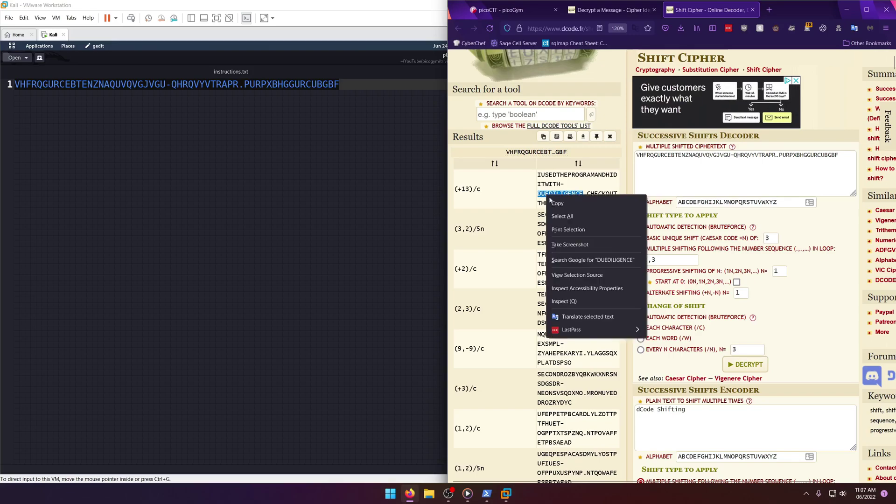
pyautogui.click(560, 201)
pyautogui.click(346, 162)
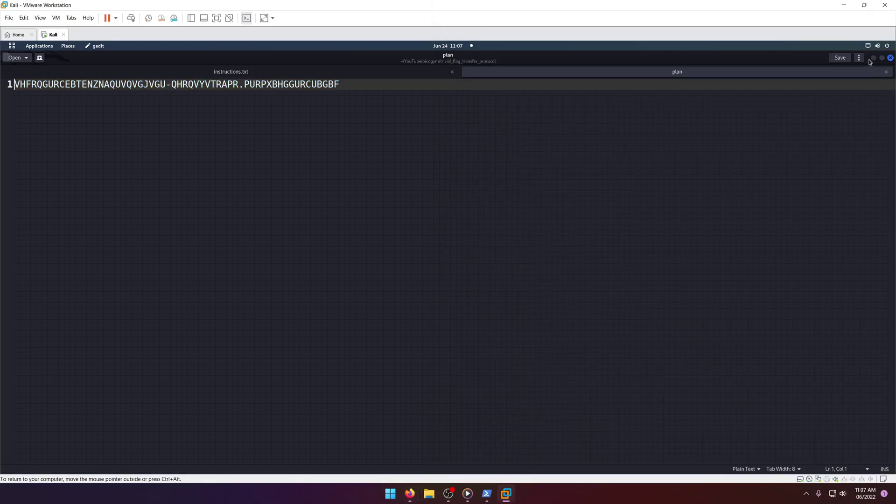
pyautogui.hotkey('ctrl', 'w')
# Step: List the challenge folder and try steghide extraction on picture1.bmp with the passphrase, which fails
pyautogui.hotkey('ctrl', 'alt', 't')
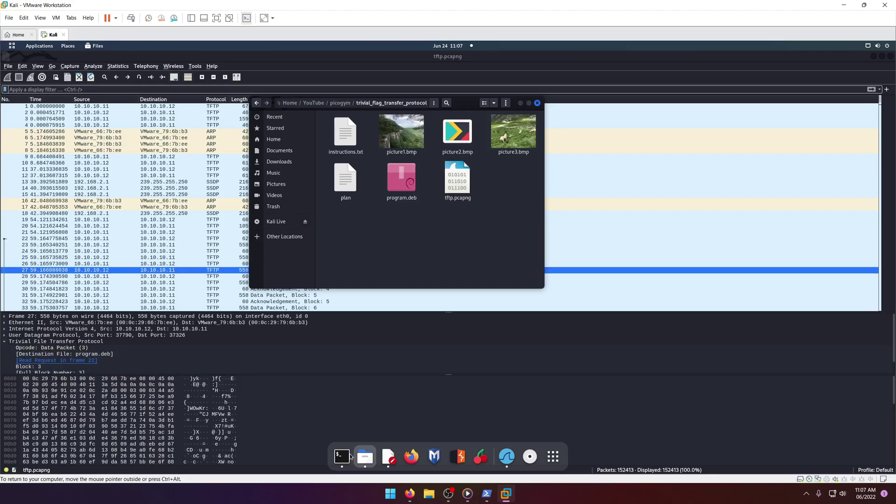
pyautogui.write('ls')
pyautogui.press('Return')
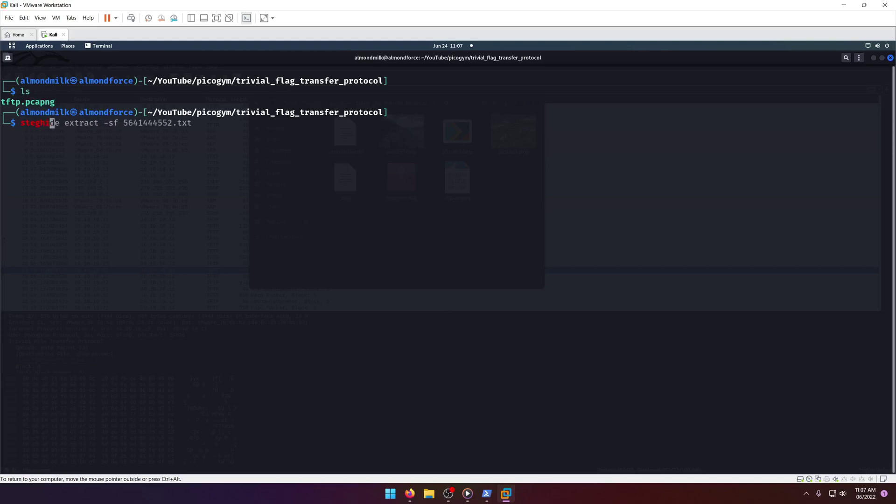
pyautogui.press('Right')
pyautogui.press('Right')
pyautogui.press('Right')
pyautogui.press('Right')
pyautogui.press('Right')
pyautogui.press('Right')
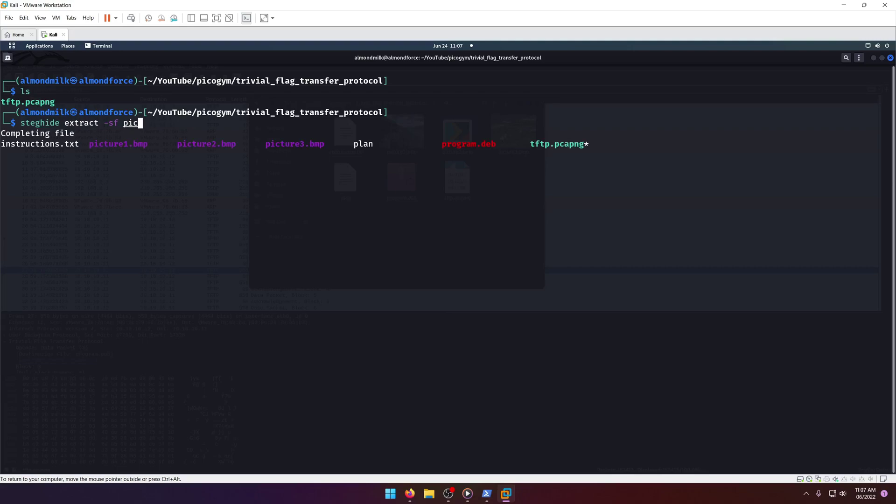
pyautogui.press('Tab')
pyautogui.write('1')
pyautogui.press('Tab')
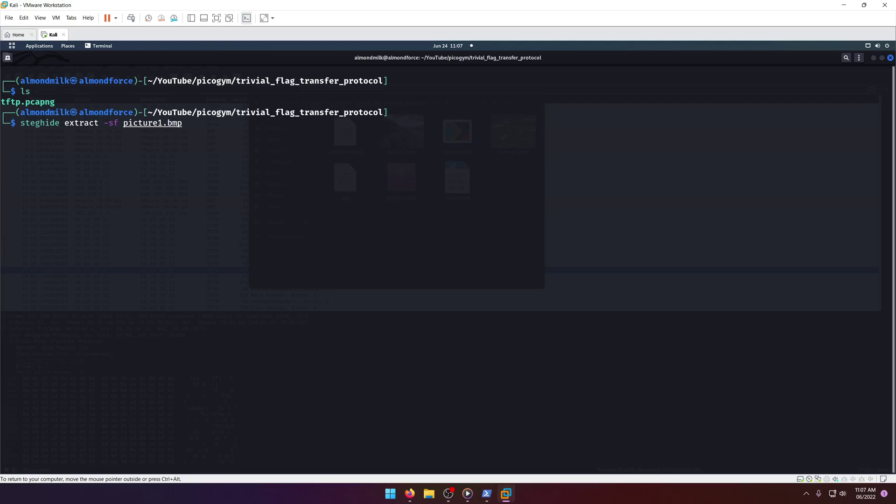
pyautogui.press('Return')
pyautogui.press('Return')
# Step: Retry steghide extraction on picture2.bmp with the same passphrase; nothing is extracted
pyautogui.press('Up')
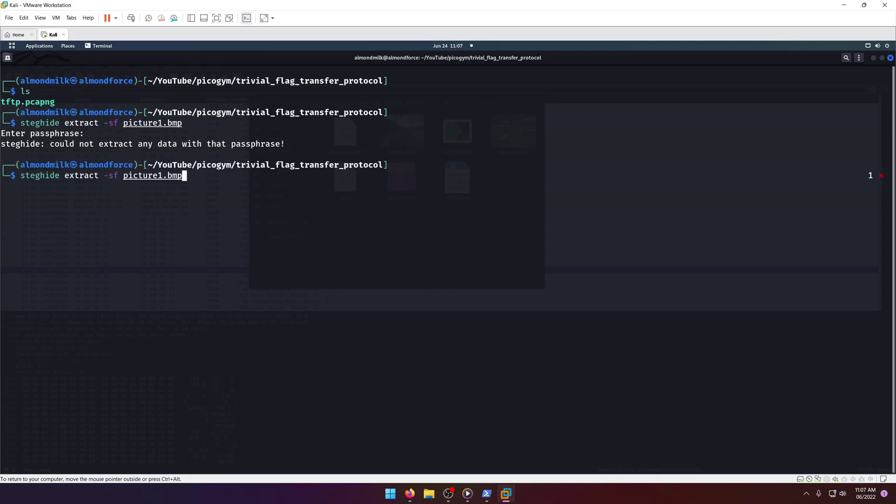
pyautogui.press('Left')
pyautogui.press('Left')
pyautogui.press('Left')
pyautogui.press('Left')
pyautogui.press('BackSpace')
pyautogui.write('2')
pyautogui.press('Return')
pyautogui.press('Return')
# Step: Run steghide extraction on picture3.bmp, which writes the hidden data to flag.txt
pyautogui.press('Up')
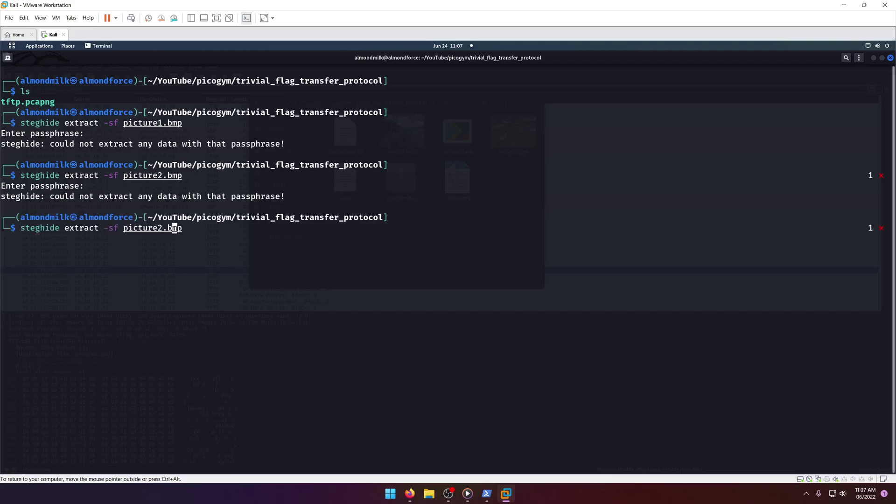
pyautogui.press('Left')
pyautogui.press('Left')
pyautogui.press('Left')
pyautogui.press('BackSpace')
pyautogui.write('3')
pyautogui.press('Return')
pyautogui.press('Return')
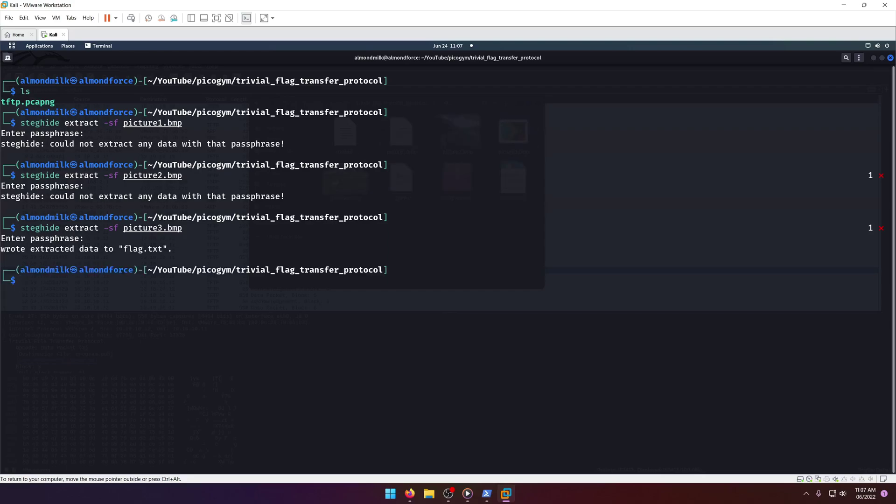
pyautogui.write('ls')
pyautogui.press('Return')
pyautogui.write('cat')
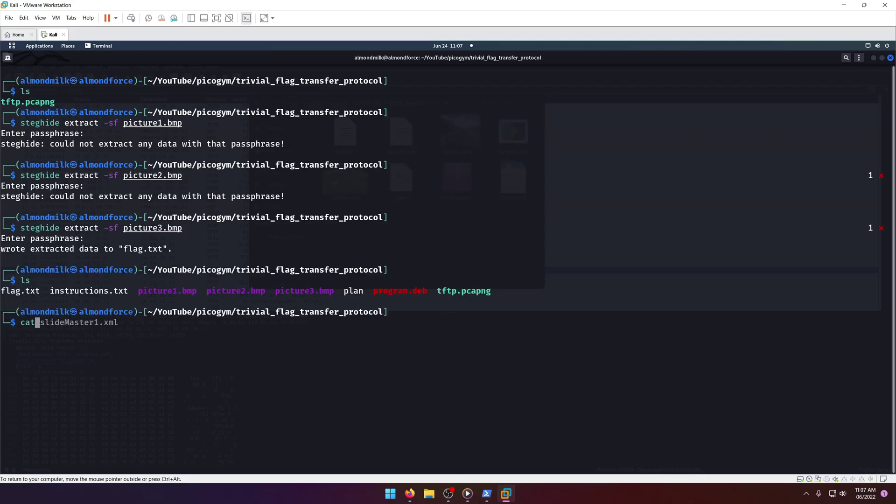
pyautogui.write(' fl')
pyautogui.press('Tab')
pyautogui.press('Return')
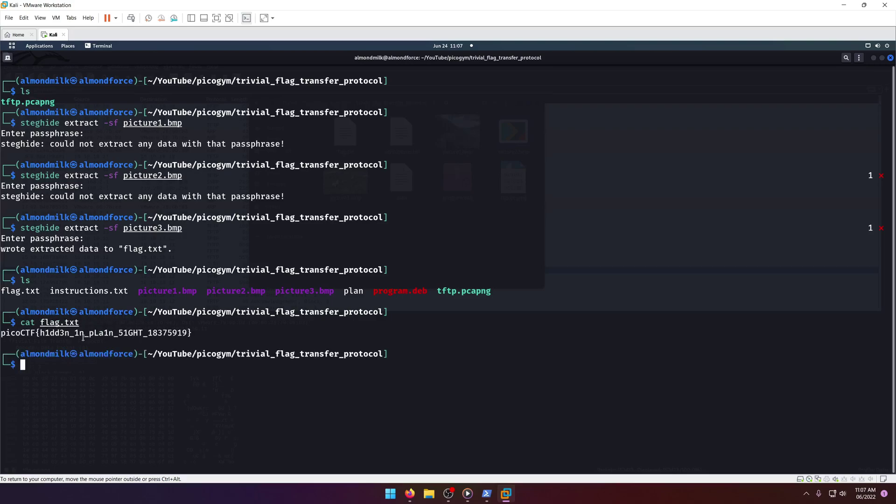
pyautogui.moveTo(192, 333); pyautogui.dragTo(10, 333)
pyautogui.tripleClick(5, 333)
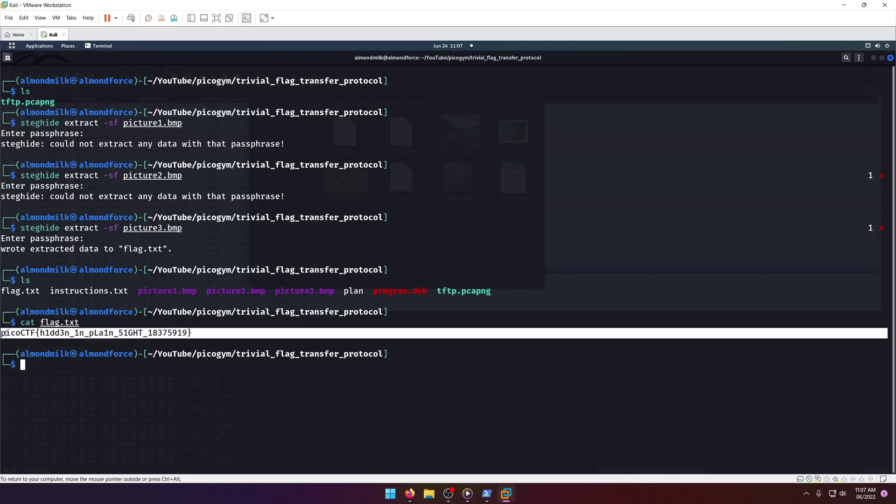
pyautogui.click(193, 334)
pyautogui.moveTo(192, 333); pyautogui.dragTo(2, 334)
pyautogui.hotkey('ctrl', 'c')
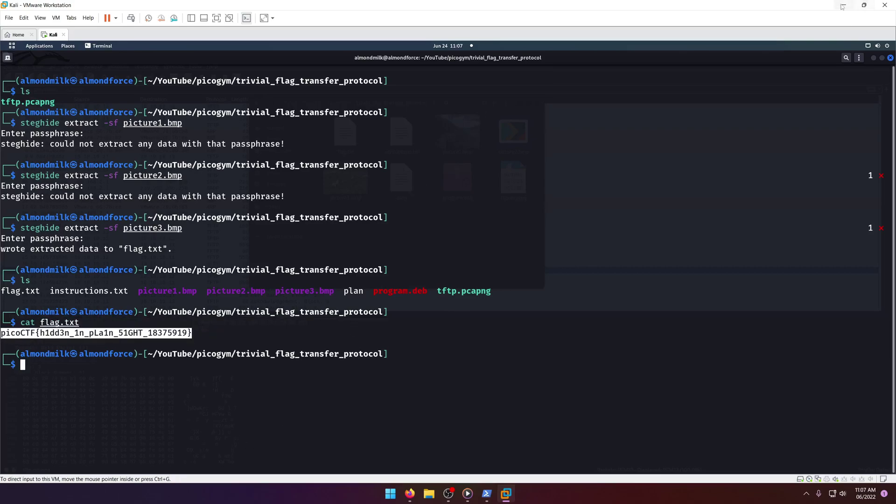
# Step: Paste the flag into the picoCTF challenge's flag field and submit it for 90 points
pyautogui.click(843, 6)
pyautogui.click(498, 10)
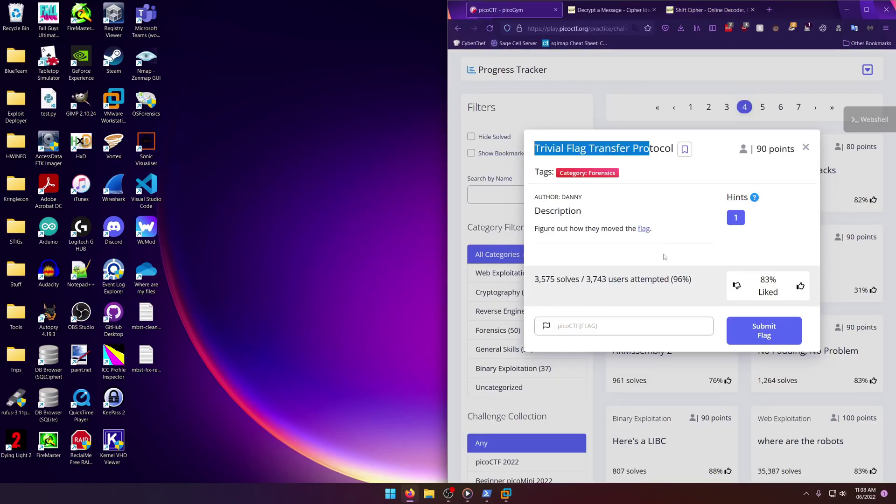
pyautogui.click(610, 330)
pyautogui.hotkey('ctrl', 'v')
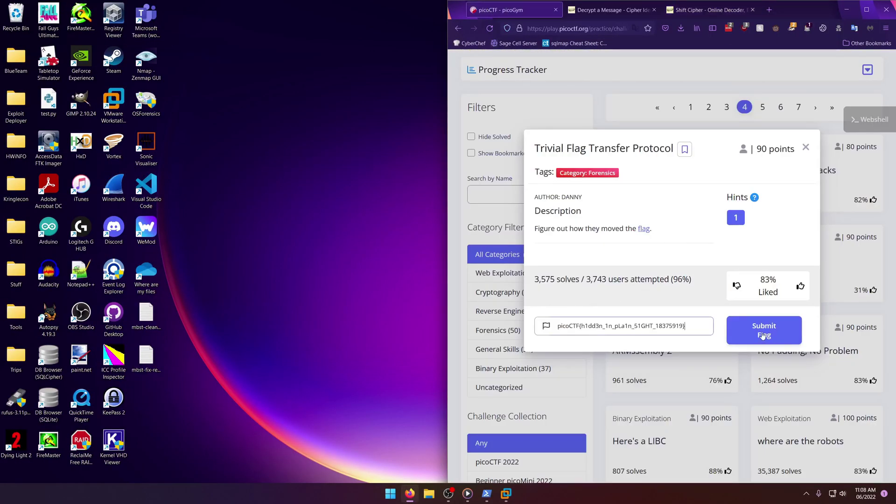
pyautogui.click(764, 331)
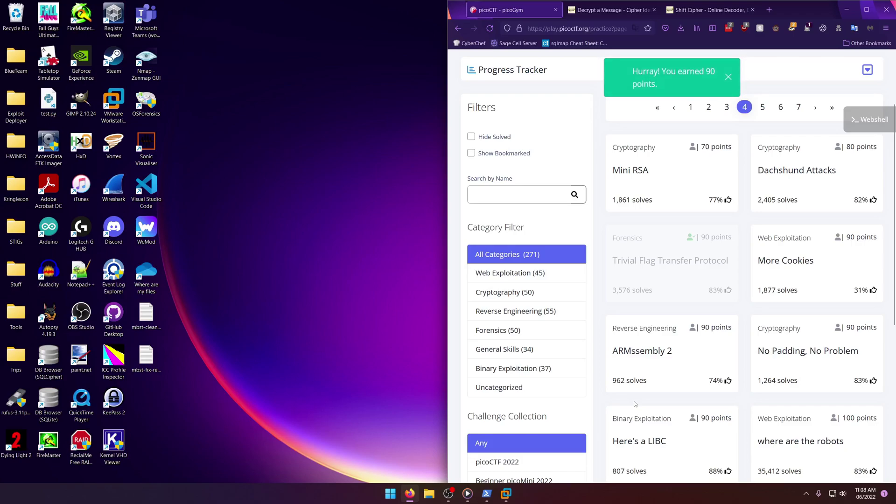